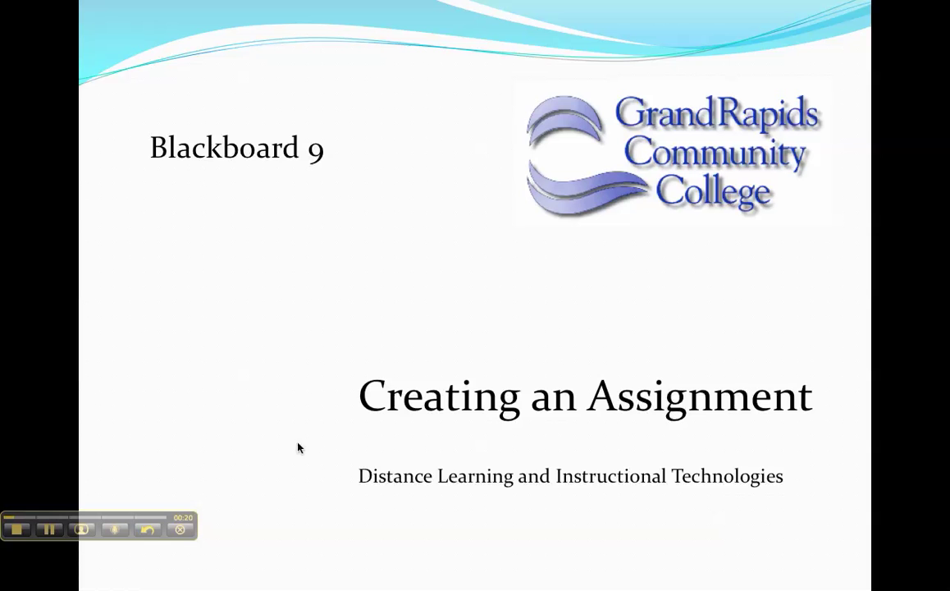
# Advance to the tutorial topics slide, then switch to the Blackboard Assignments page in Firefox.
pyautogui.click(223, 308)
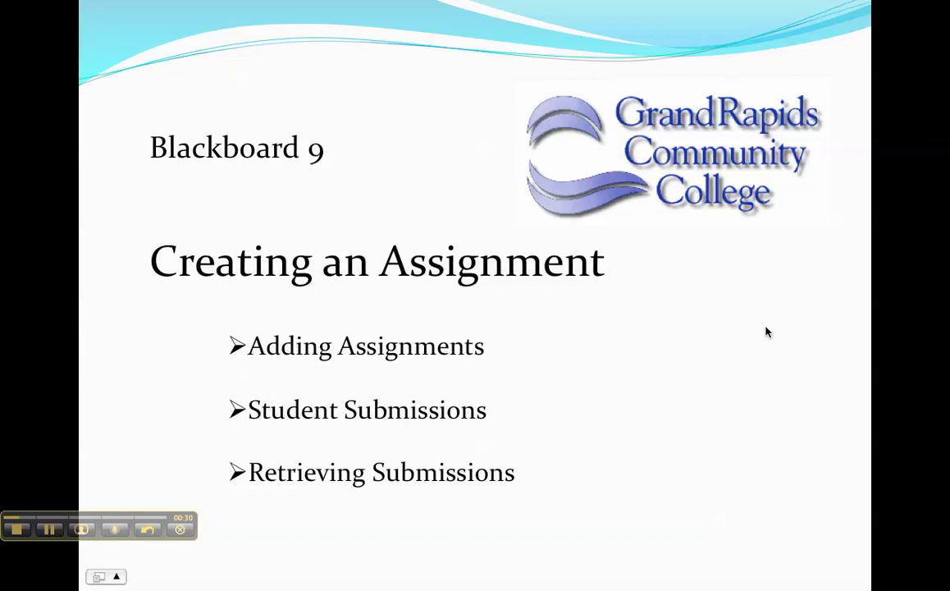
pyautogui.press('super+Tab')
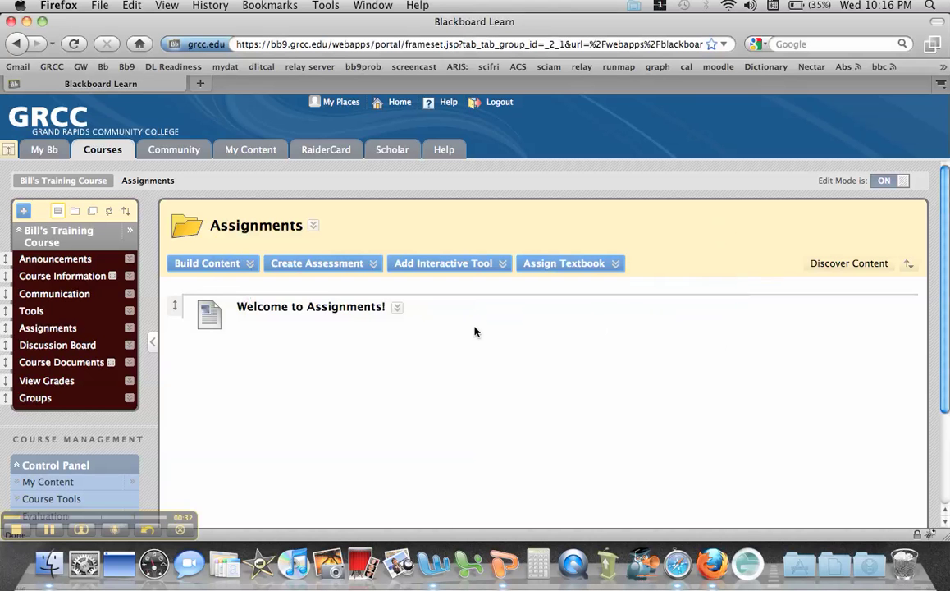
# Reload the course's Assignments page and choose Assignment from the Create Assessment menu.
pyautogui.click(49, 328)
pyautogui.click(370, 265)
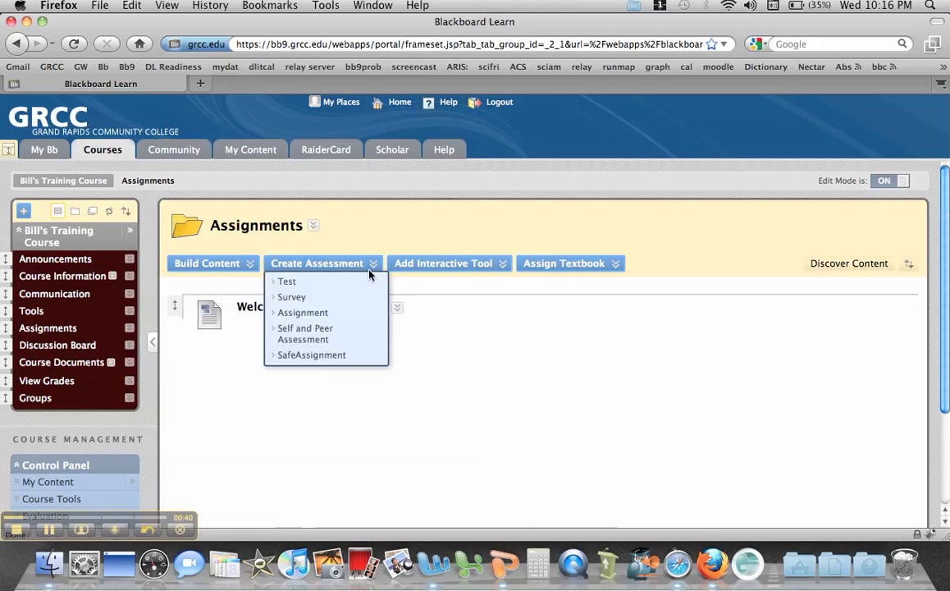
pyautogui.click(318, 313)
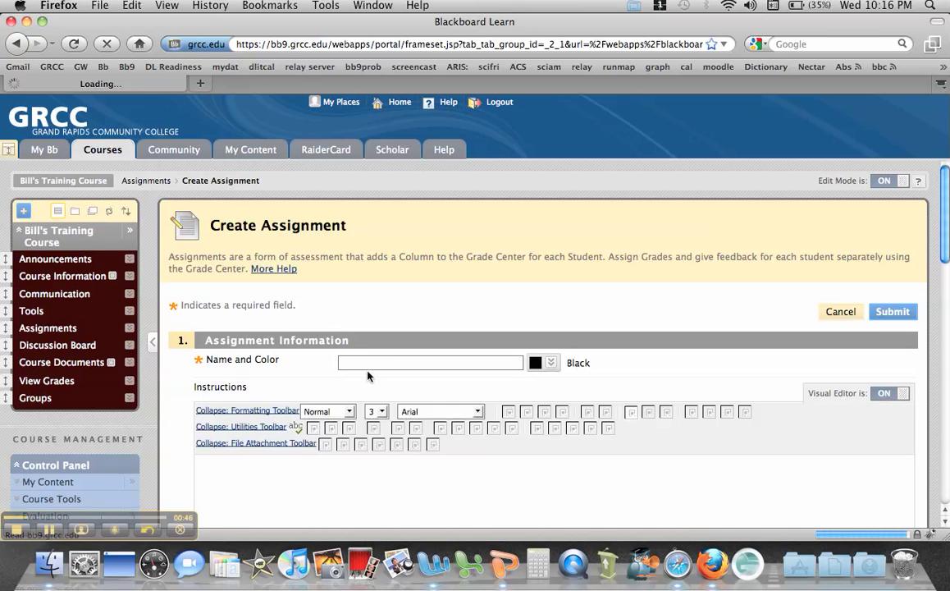
# Enter 'Paper' as the assignment name and scroll down the Create Assignment form.
pyautogui.click(369, 364)
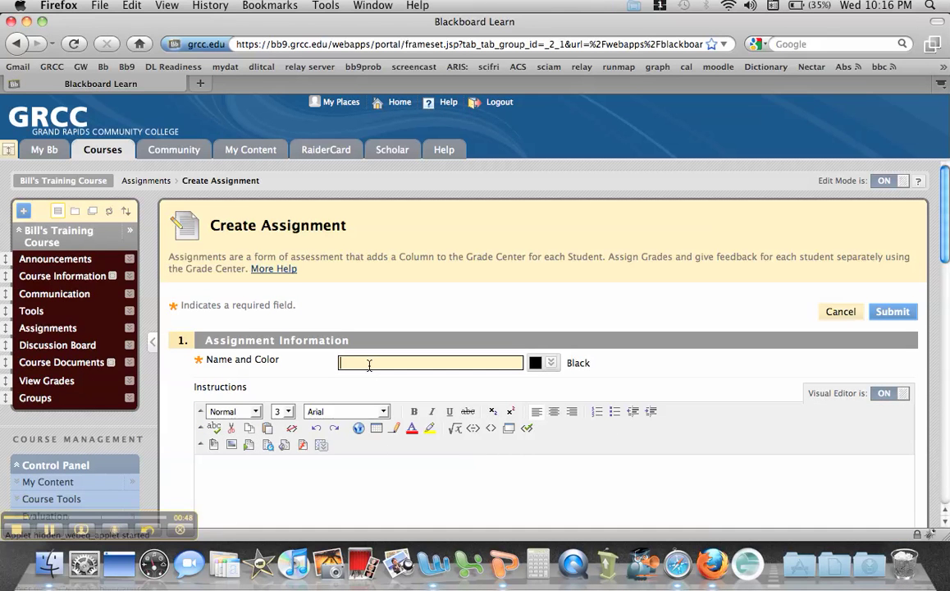
pyautogui.write('Paper')
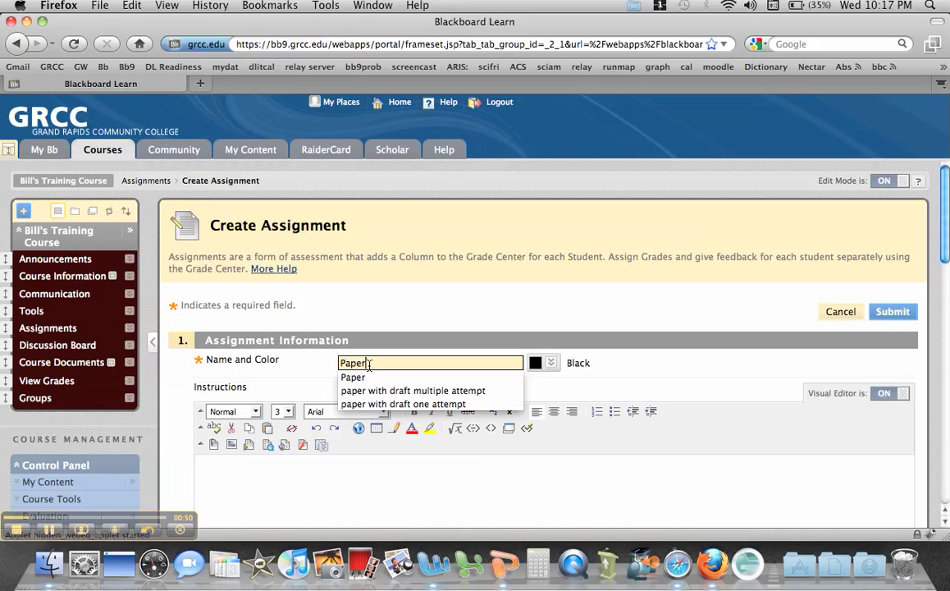
pyautogui.click(391, 485)
pyautogui.scroll(-2, 400, 485)
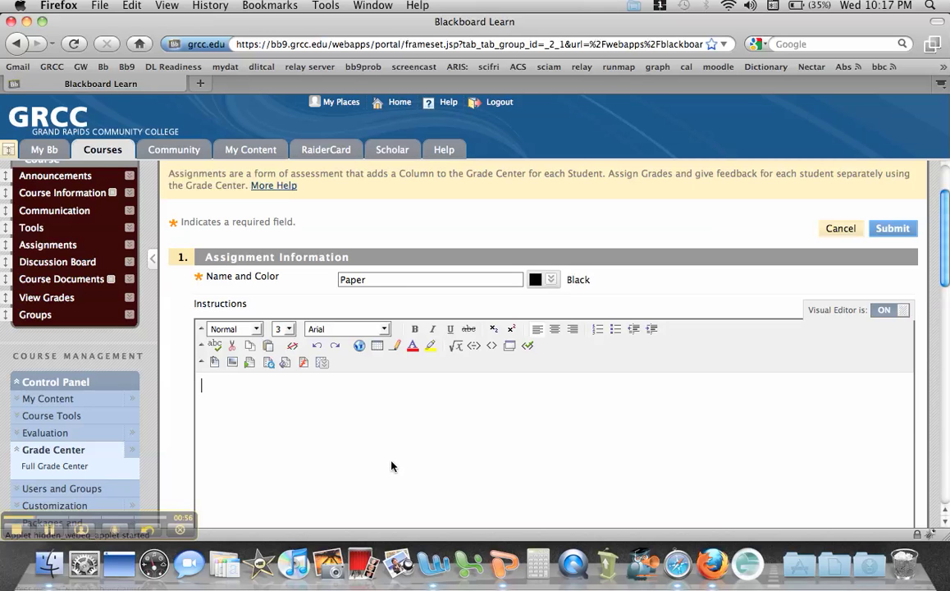
pyautogui.scroll(-3, 392, 466)
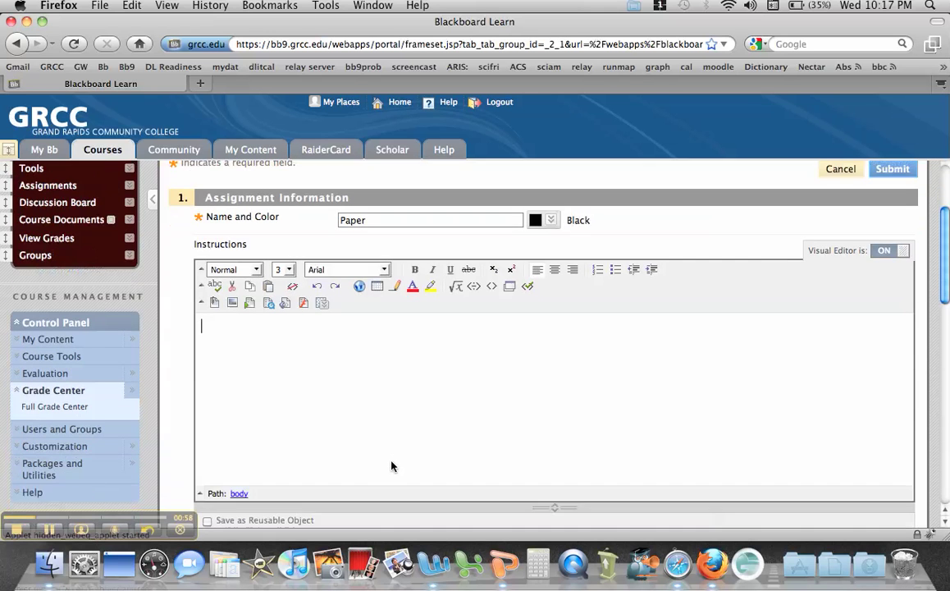
pyautogui.scroll(-3, 391, 459)
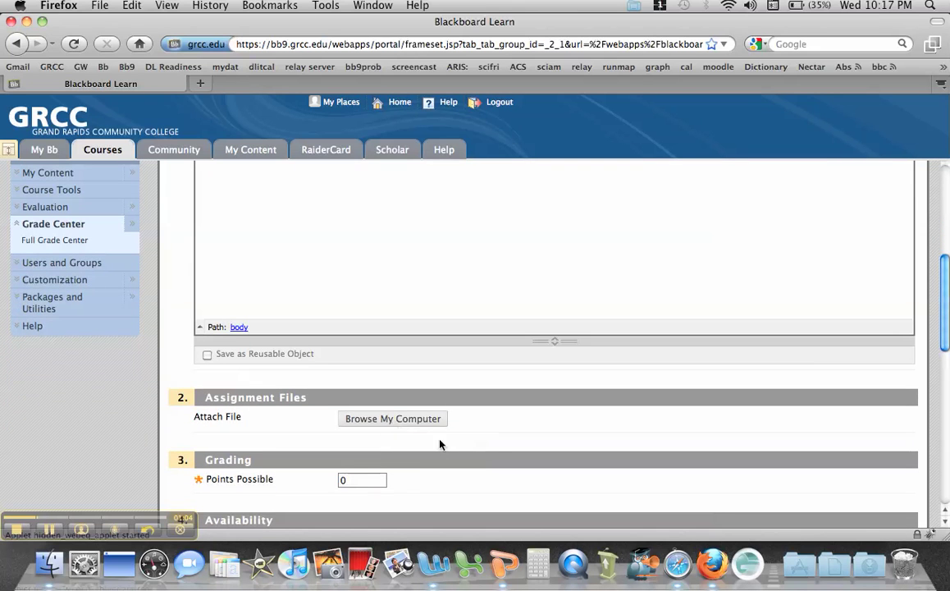
# Set Points Possible to 10 and submit the Paper assignment form.
pyautogui.click(366, 480)
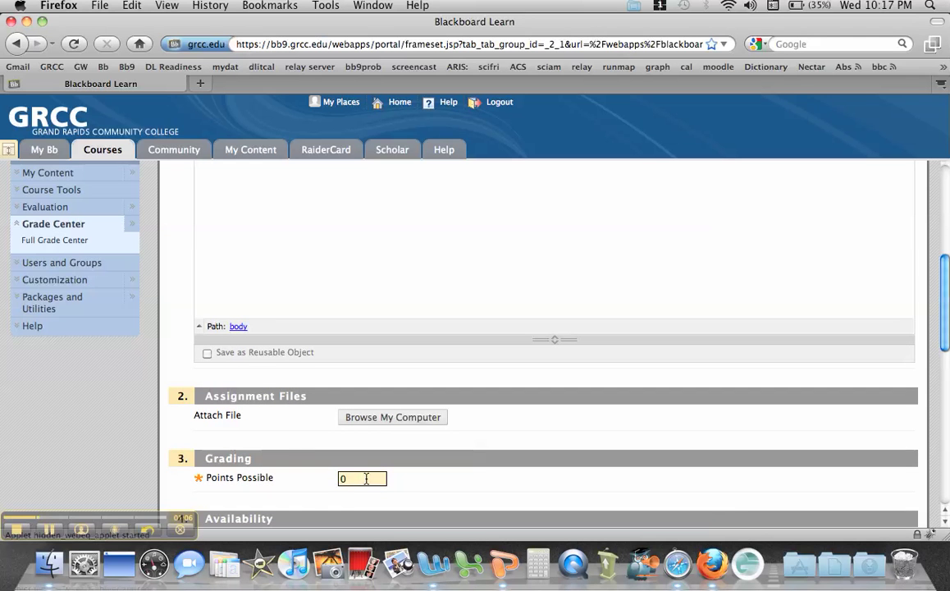
pyautogui.write('10')
pyautogui.click(491, 490)
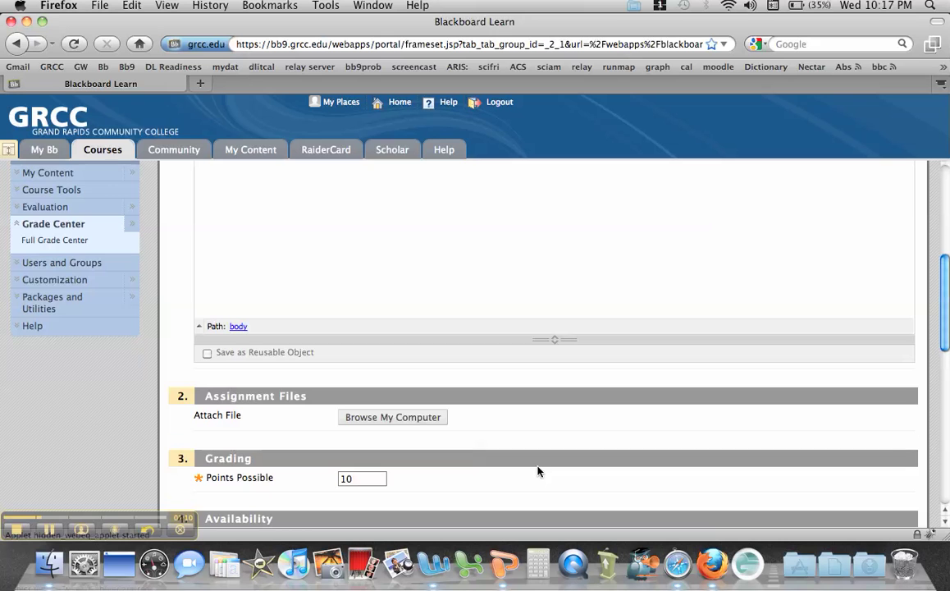
pyautogui.scroll(-1, 538, 471)
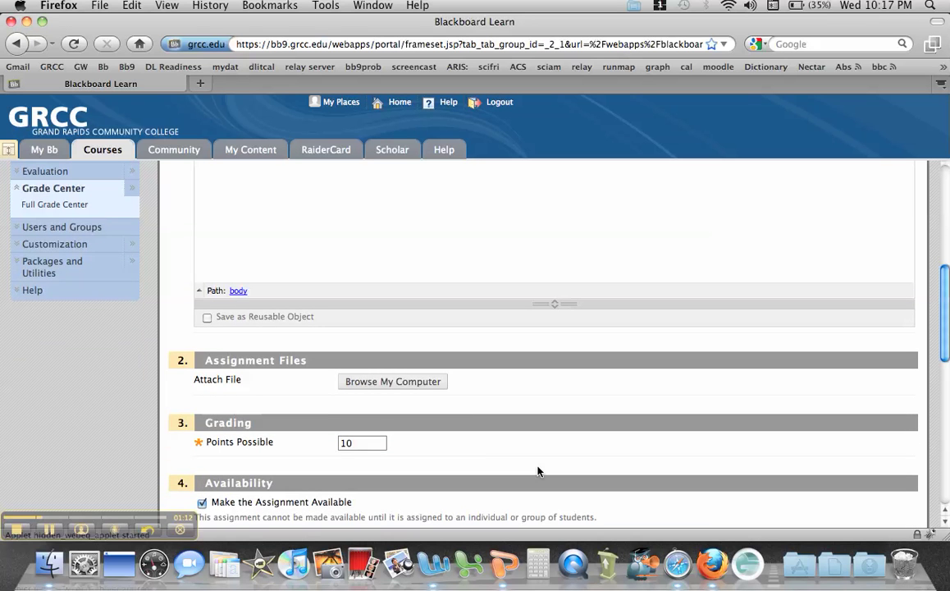
pyautogui.scroll(-2, 538, 471)
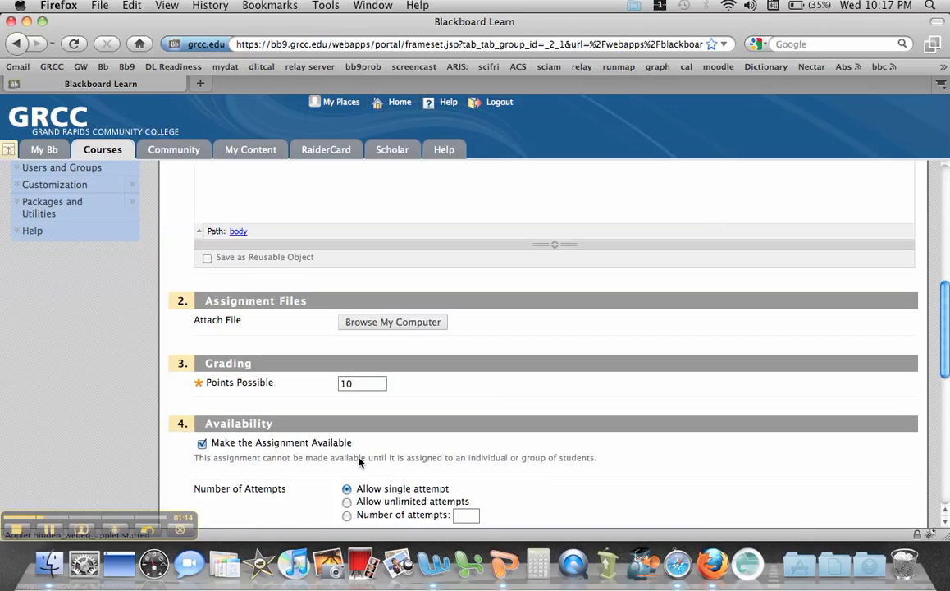
pyautogui.scroll(-3, 645, 471)
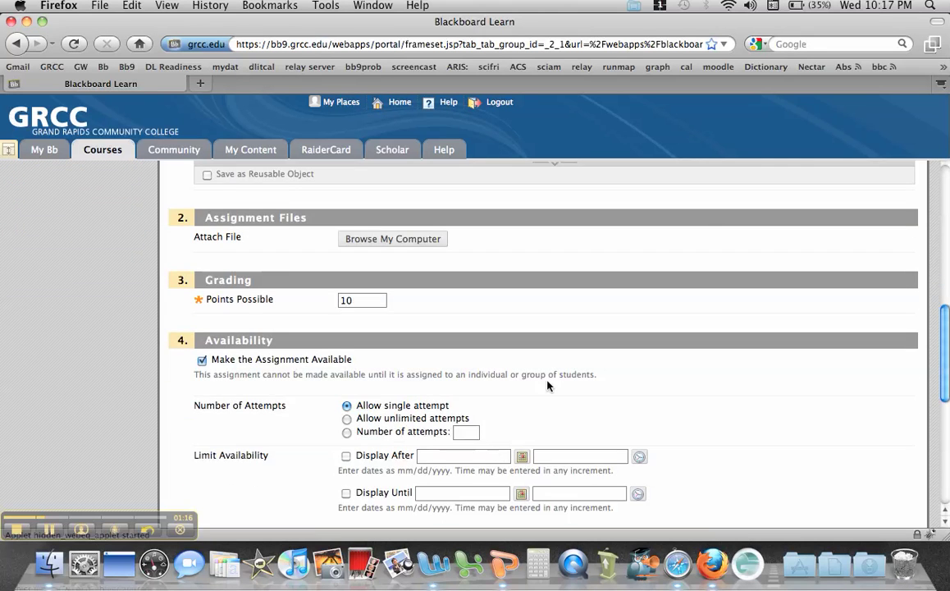
pyautogui.scroll(-2, 548, 385)
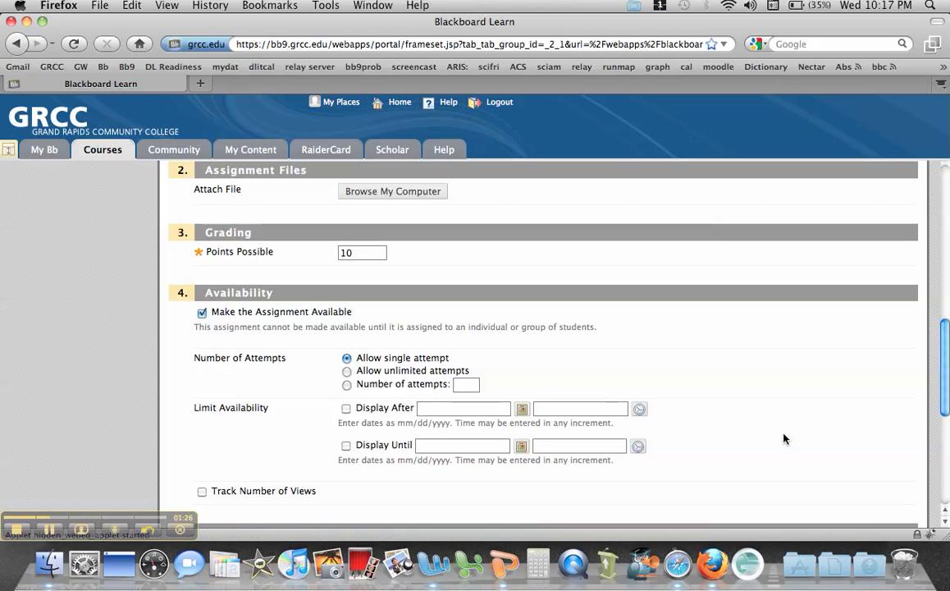
pyautogui.scroll(-3, 784, 439)
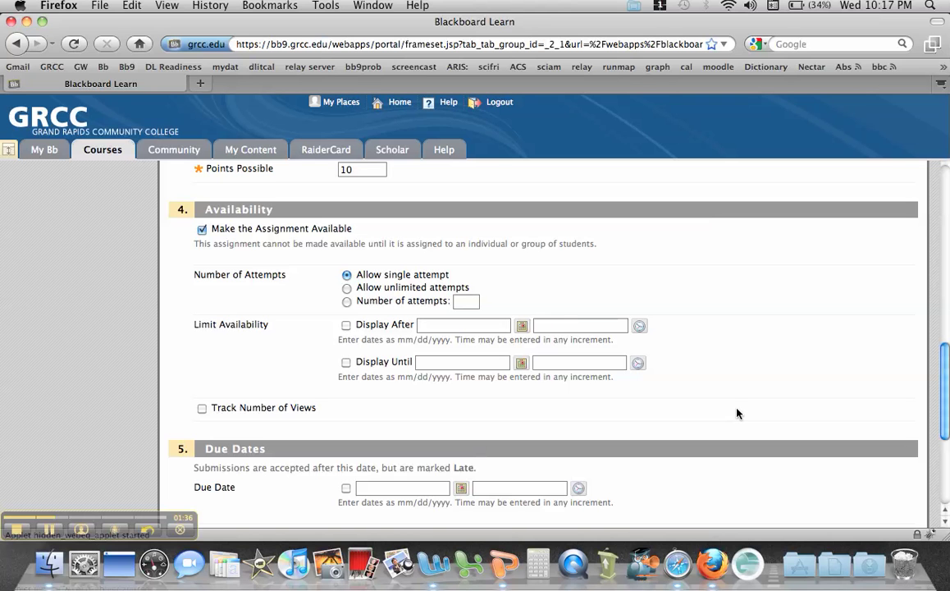
pyautogui.scroll(-6, 753, 424)
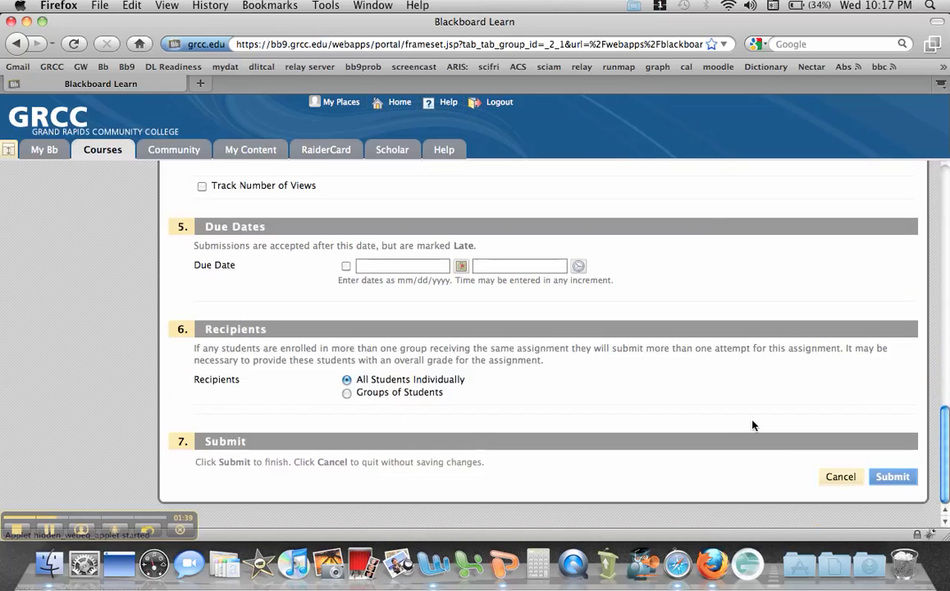
pyautogui.click(894, 487)
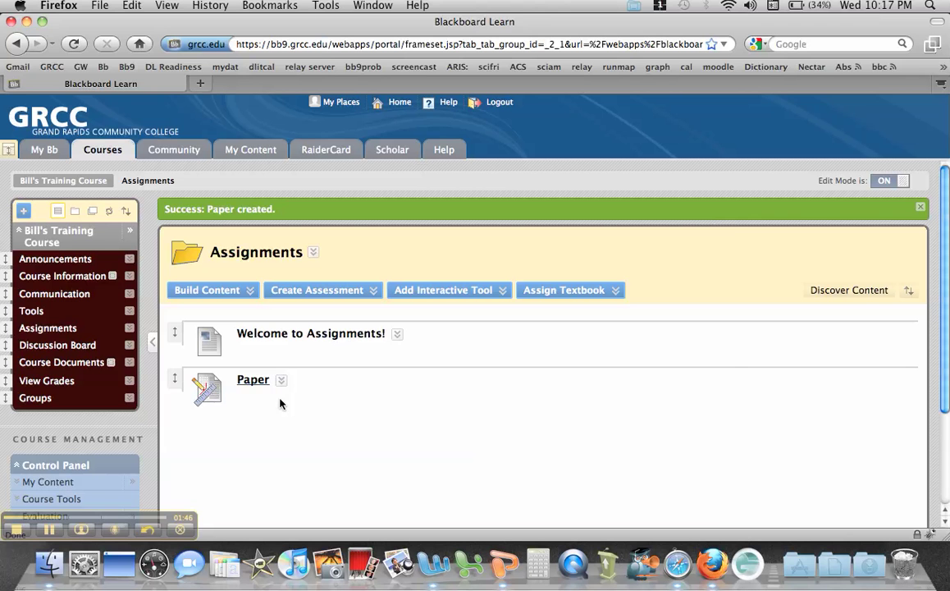
# In the student's Safari window, open Assignments > Paper and scroll to the Attach File section.
pyautogui.press('super+Tab')
pyautogui.press('super+Tab')
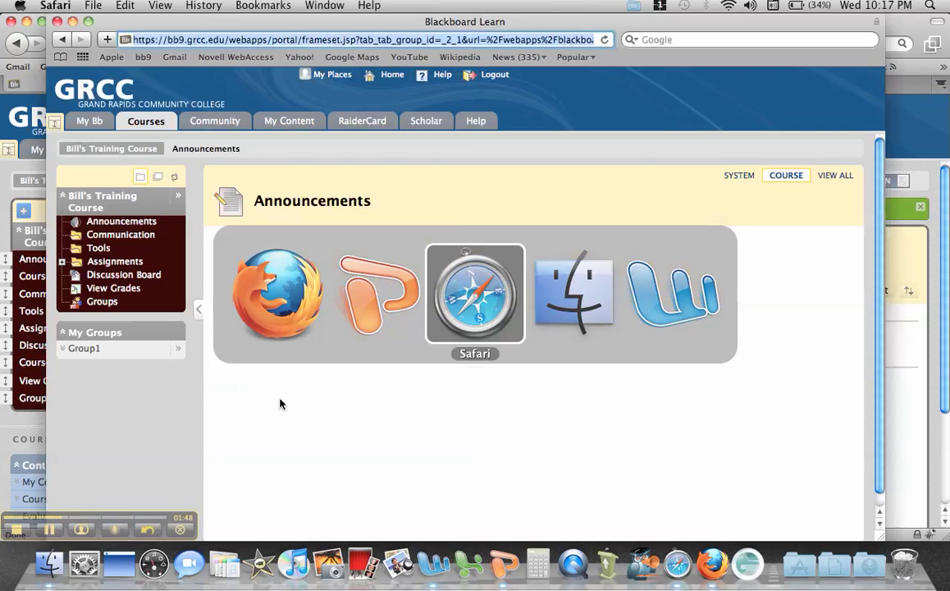
pyautogui.click(136, 261)
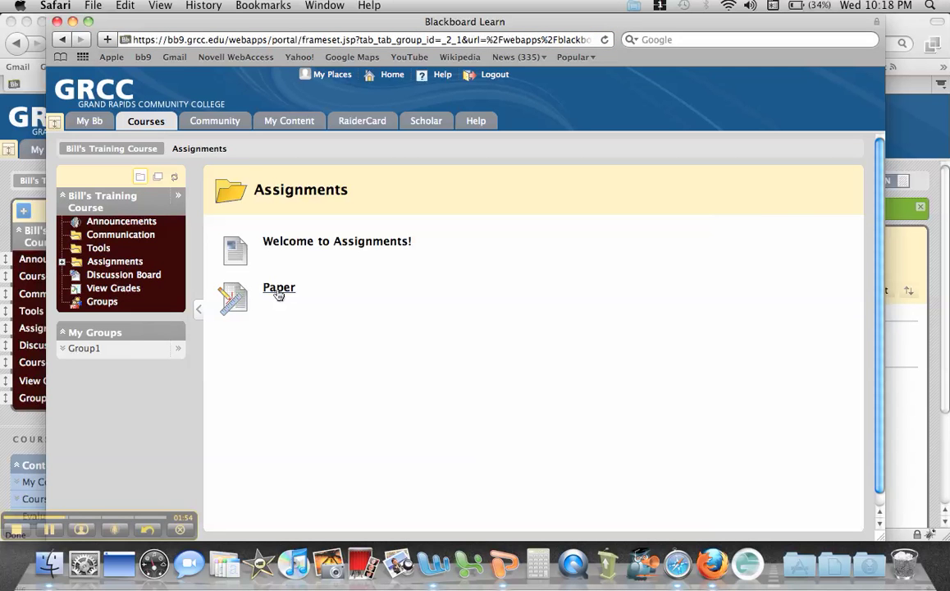
pyautogui.click(279, 289)
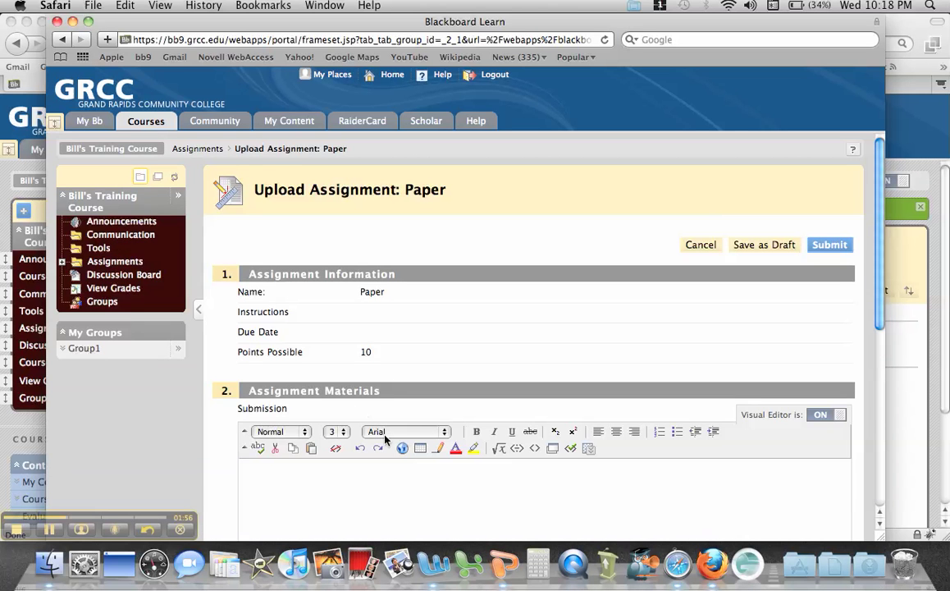
pyautogui.scroll(-5, 410, 460)
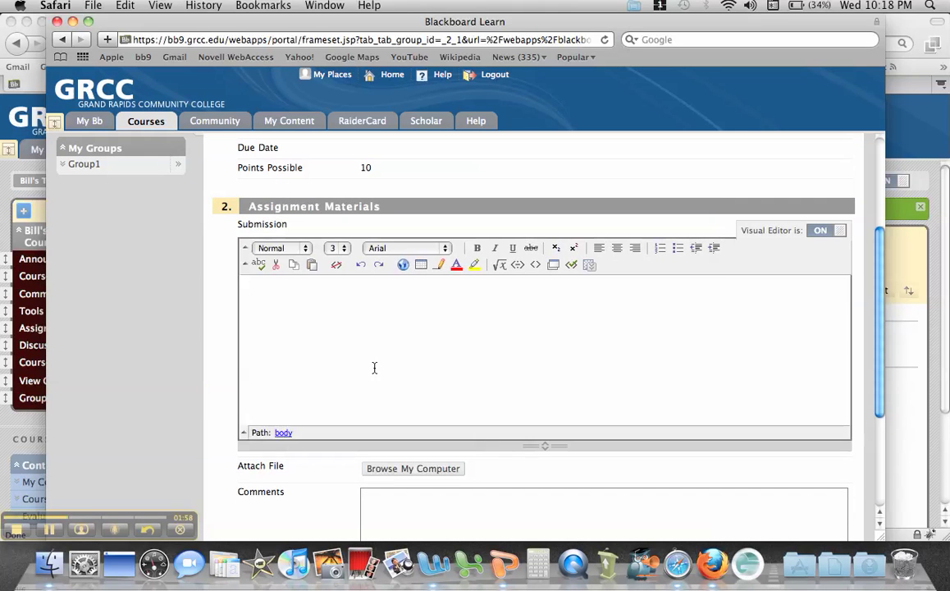
pyautogui.scroll(-3, 383, 377)
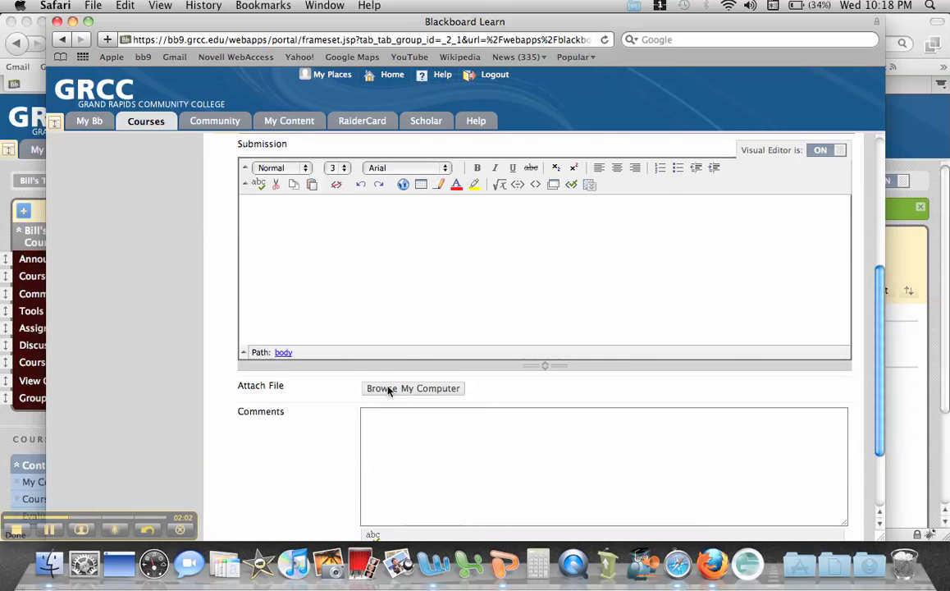
# Attach student paper.docx from the computer and submit the Paper assignment.
pyautogui.click(389, 387)
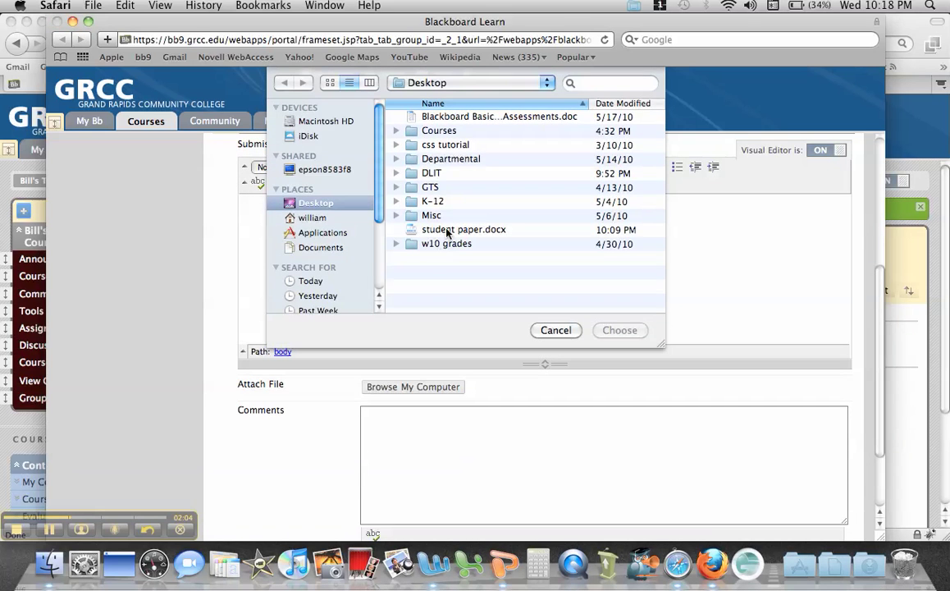
pyautogui.click(448, 232)
pyautogui.click(619, 331)
pyautogui.scroll(-5, 726, 440)
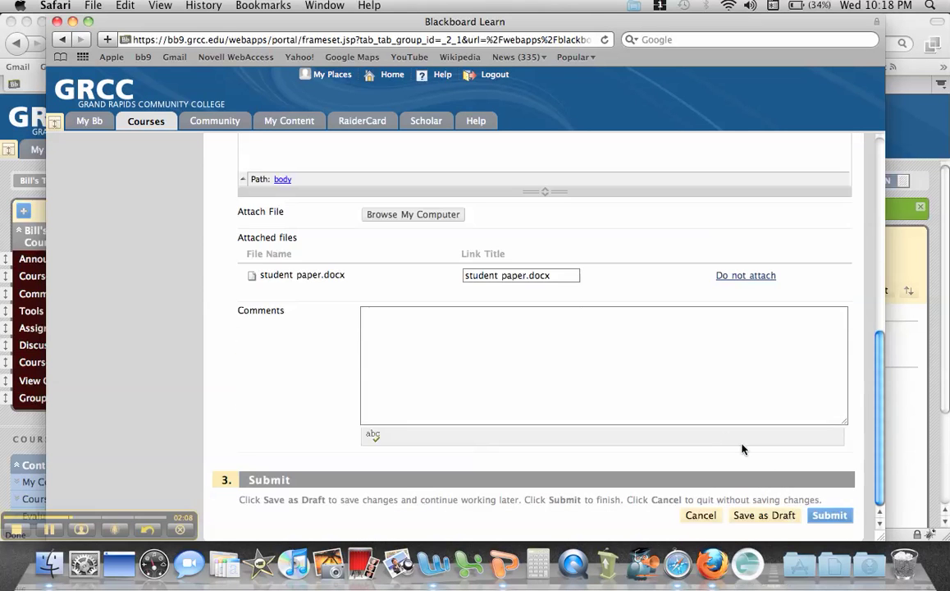
pyautogui.click(829, 515)
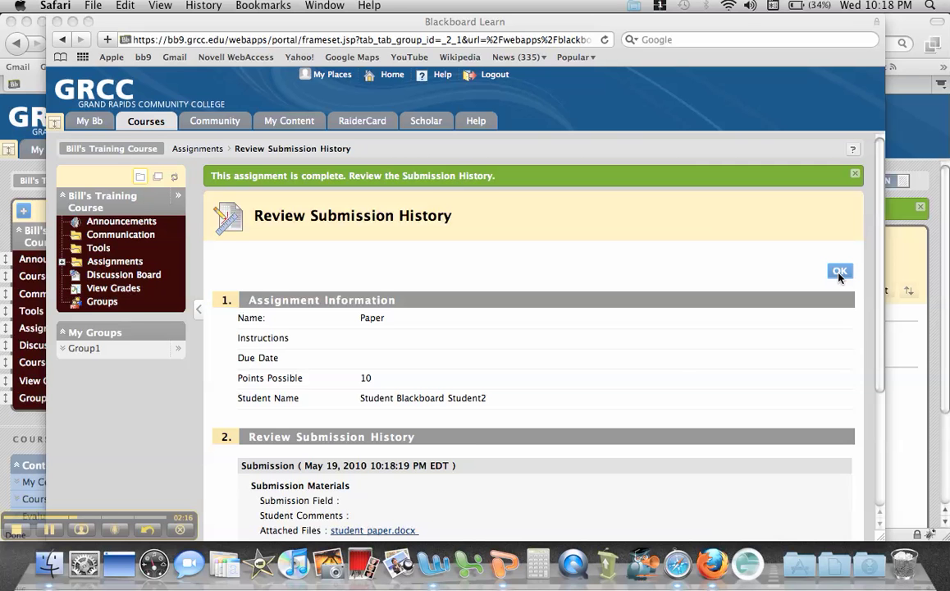
# Return to the instructor's Firefox window and open the Full Grade Center under Control Panel.
pyautogui.click(890, 333)
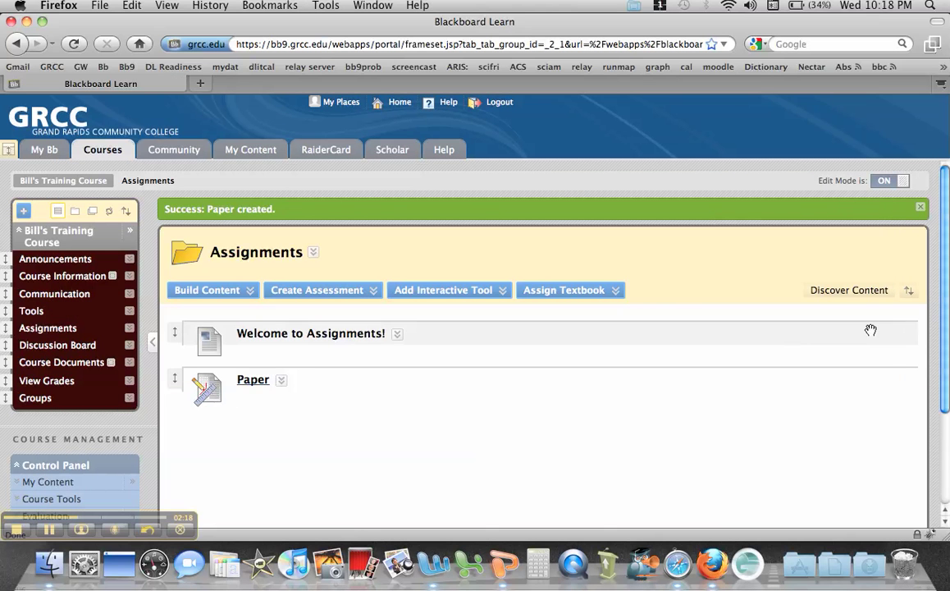
pyautogui.scroll(-1, 341, 446)
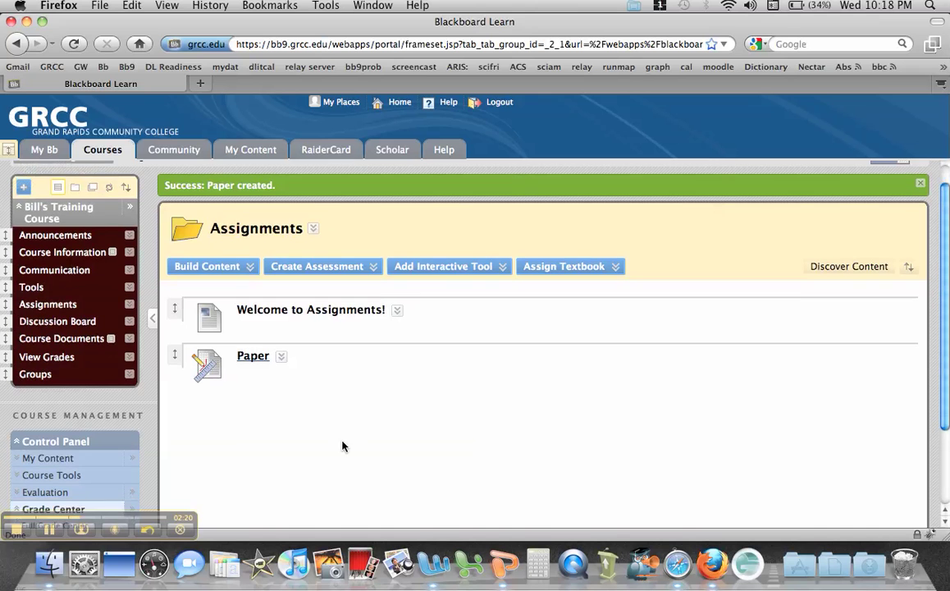
pyautogui.scroll(-4, 275, 415)
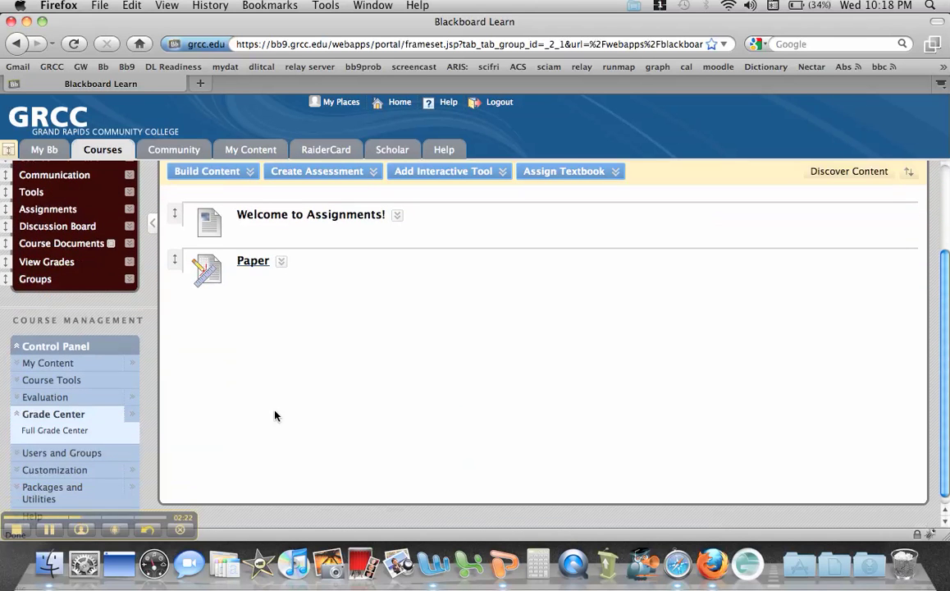
pyautogui.click(64, 433)
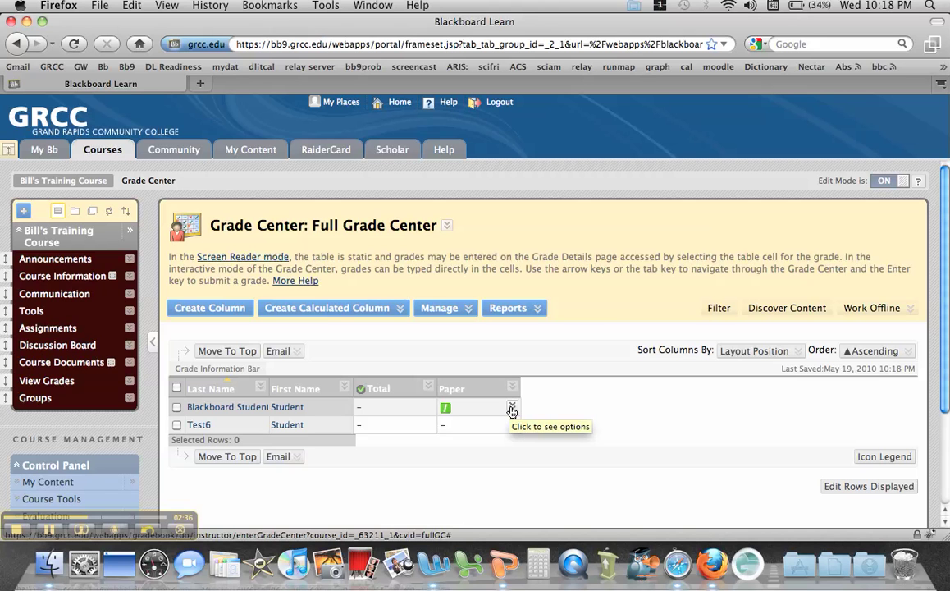
pyautogui.click(511, 409)
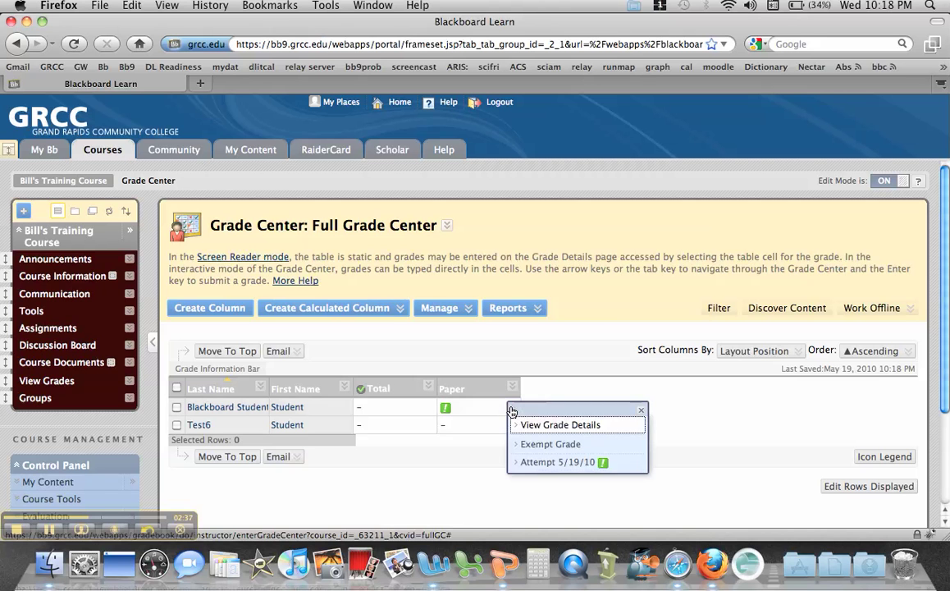
pyautogui.click(540, 463)
pyautogui.scroll(-5, 539, 463)
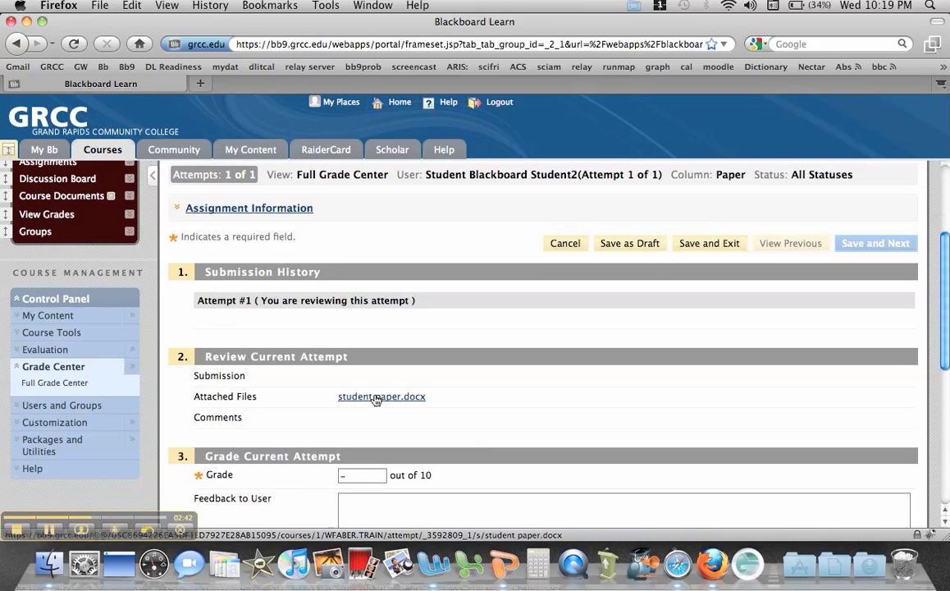
pyautogui.scroll(-3, 640, 442)
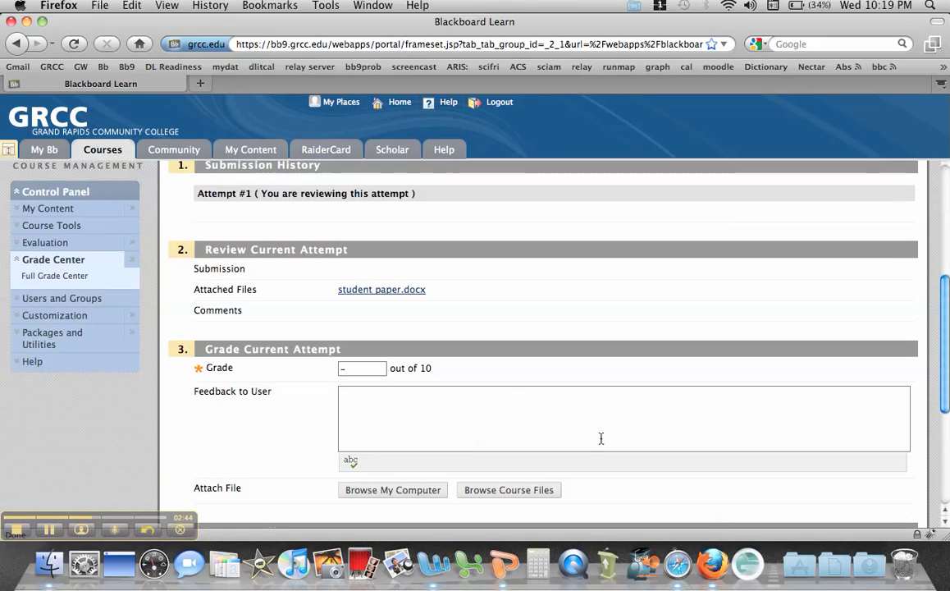
pyautogui.click(403, 410)
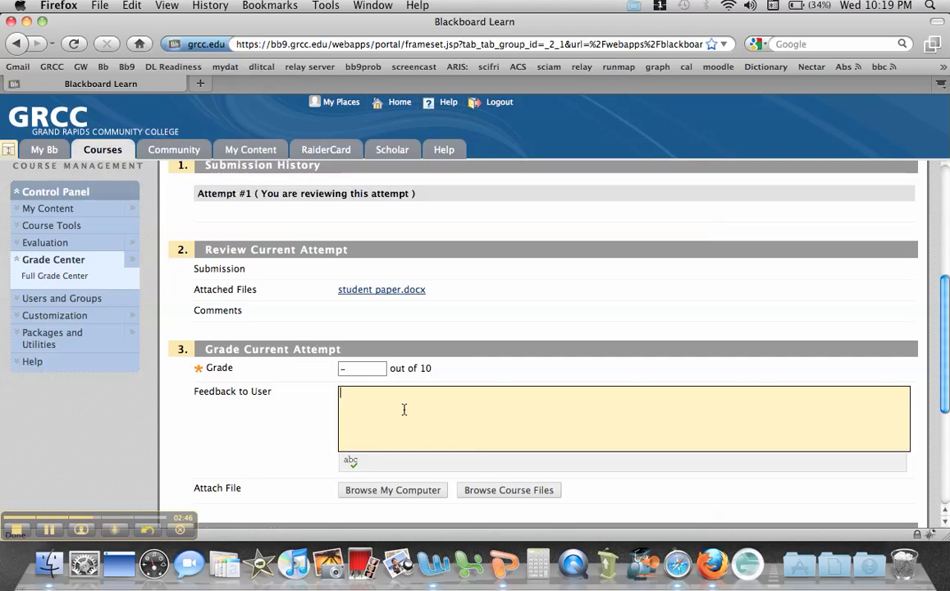
pyautogui.scroll(-2, 472, 415)
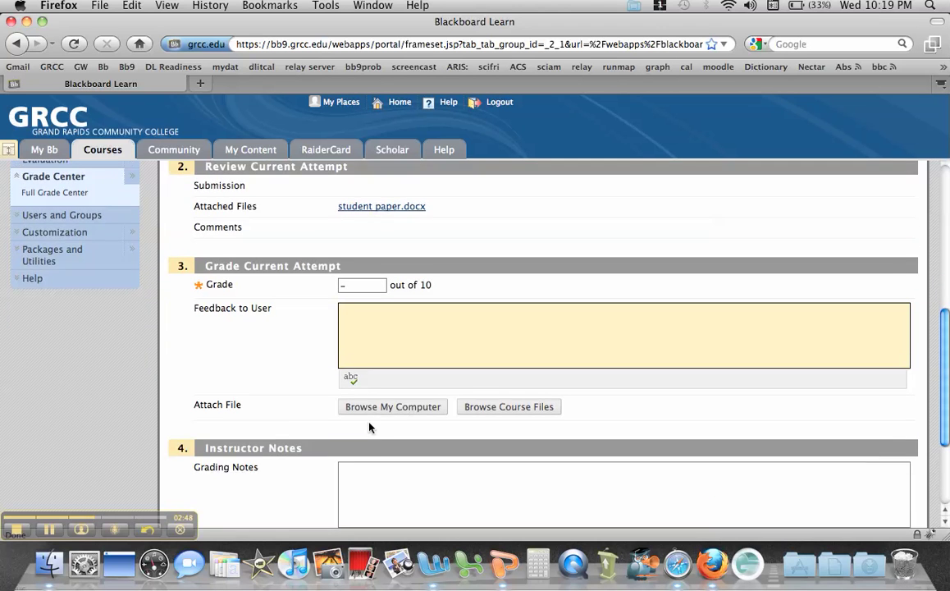
pyautogui.scroll(-2, 381, 415)
pyautogui.scroll(-1, 403, 406)
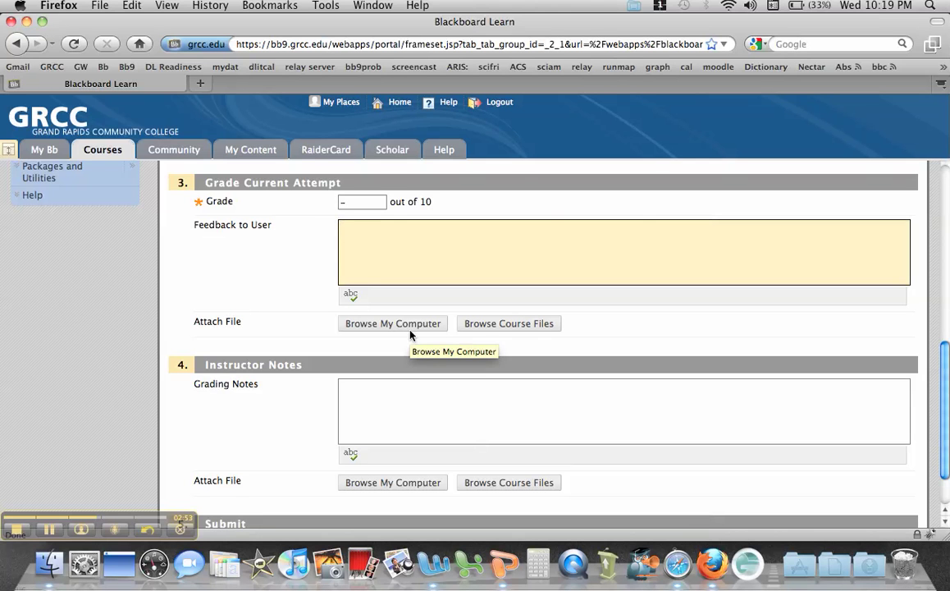
pyautogui.scroll(-2, 551, 364)
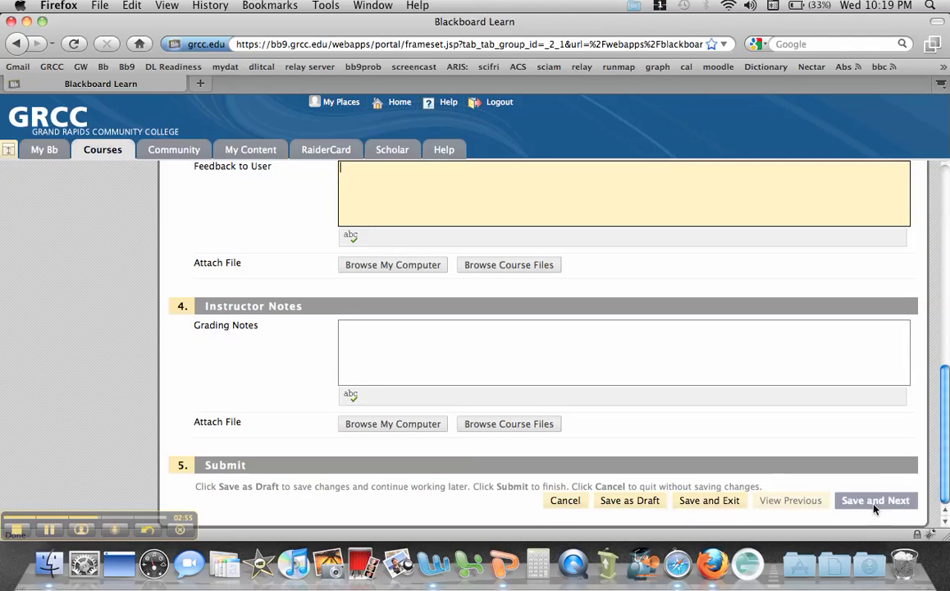
pyautogui.click(570, 500)
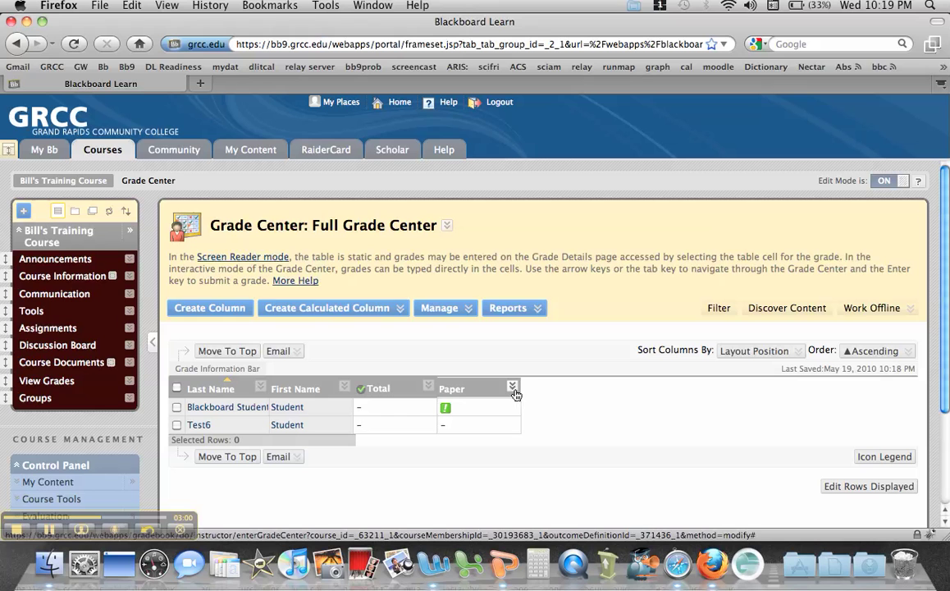
# Choose Assignment File Download from the Paper column menu and submit the selected submission for packaging.
pyautogui.click(512, 387)
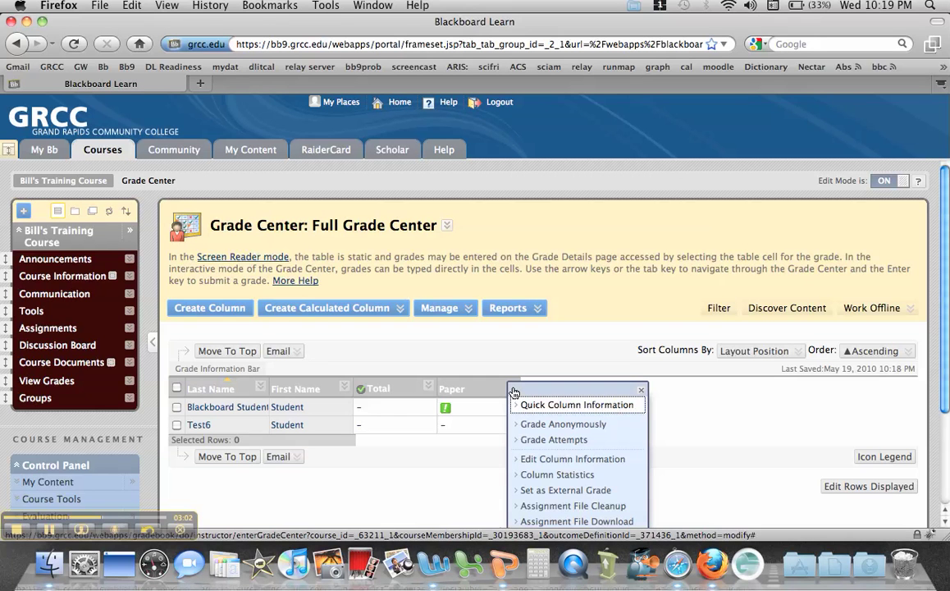
pyautogui.scroll(-3, 522, 410)
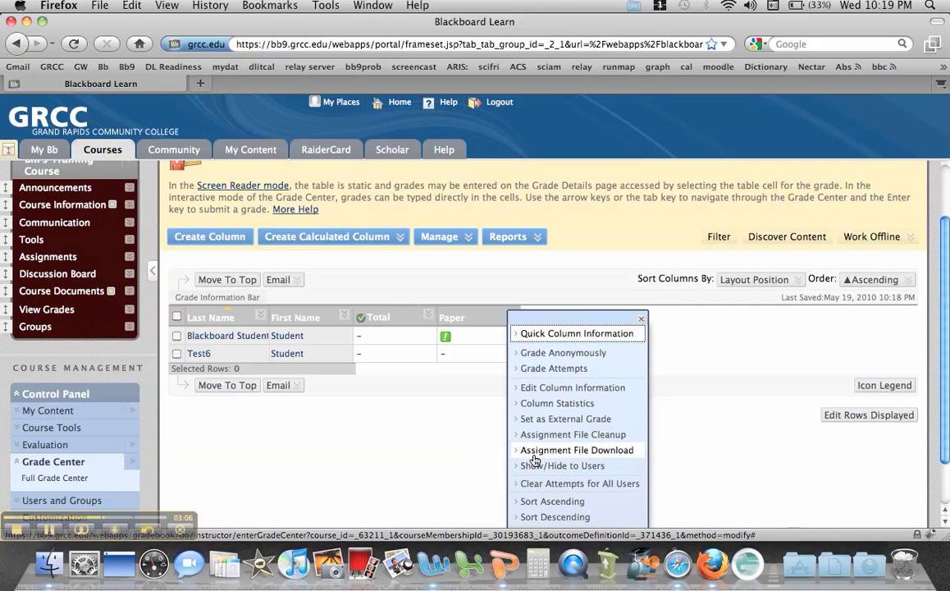
pyautogui.click(534, 452)
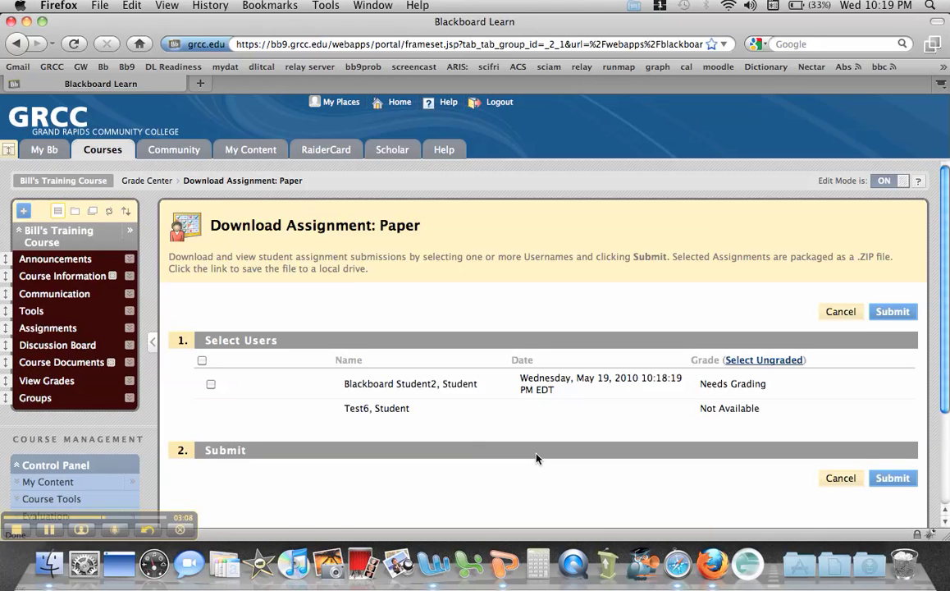
pyautogui.scroll(-3, 537, 458)
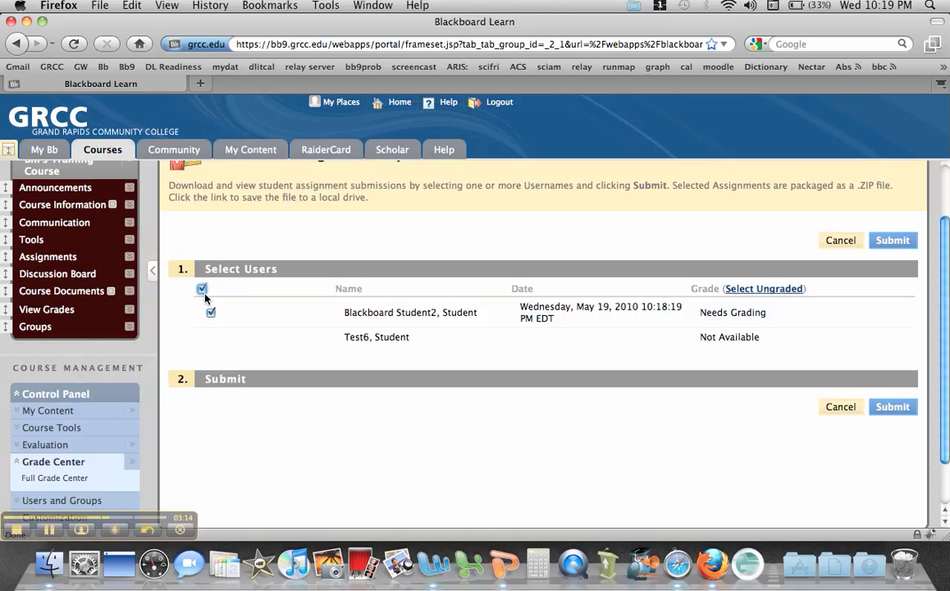
pyautogui.click(902, 413)
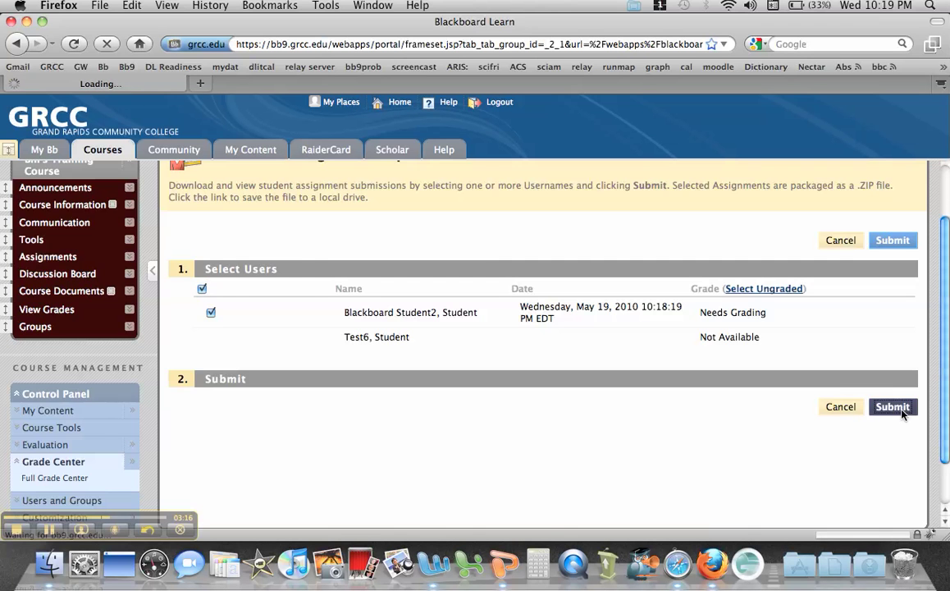